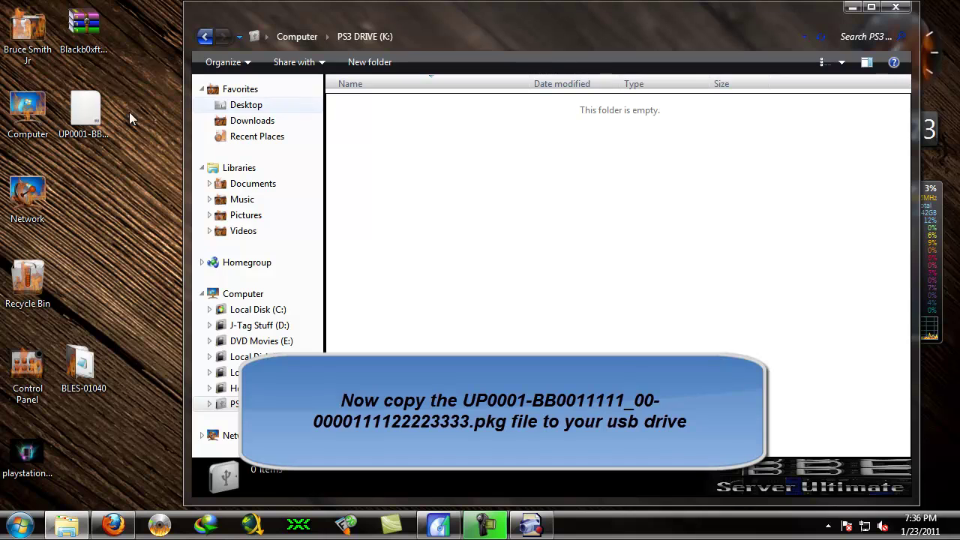
Step: Move UP0001-BB0011111_00-0000111122223333.pkg from the desktop to the PS3 DRIVE (K:)
{"action": "right_click", "coordinate": [84, 118]}
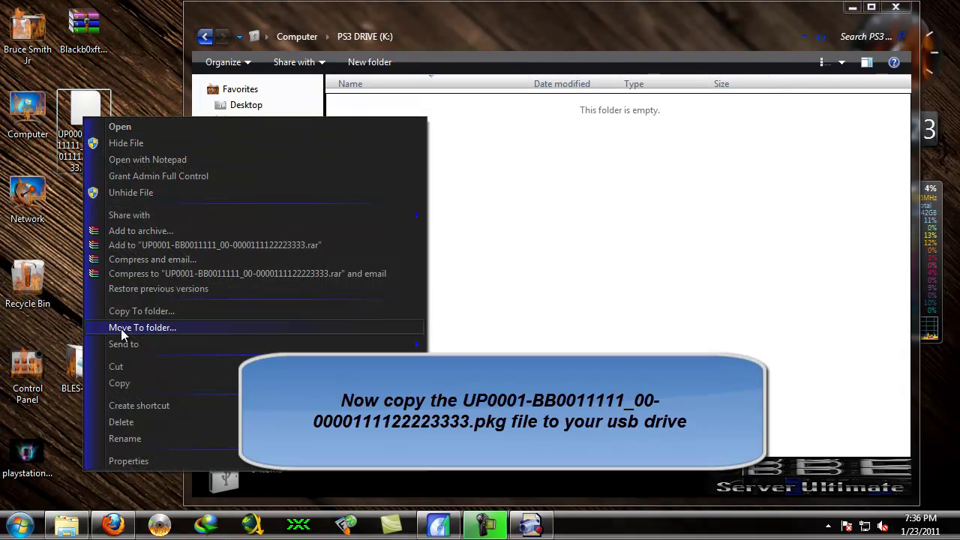
{"action": "left_click", "coordinate": [116, 366]}
{"action": "right_click", "coordinate": [478, 254]}
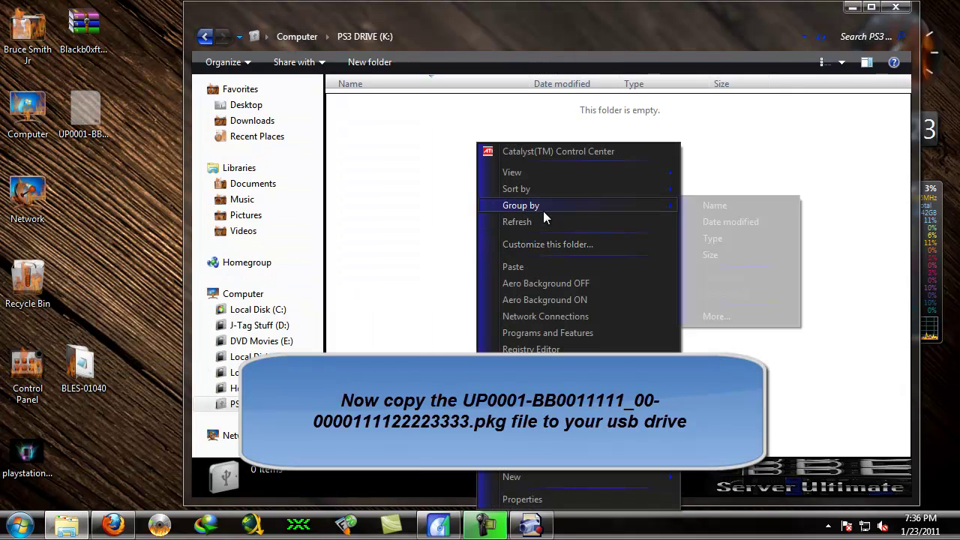
{"action": "left_click", "coordinate": [534, 267]}
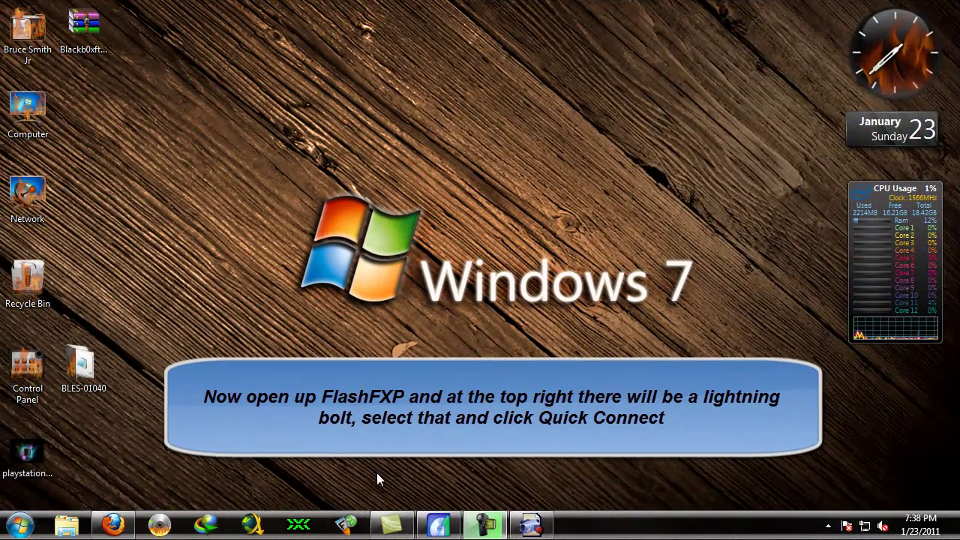
Step: Switch to FlashFXP and make a quick anonymous FTP connection to 192.168.1.16 on port 21
{"action": "left_click", "coordinate": [347, 525]}
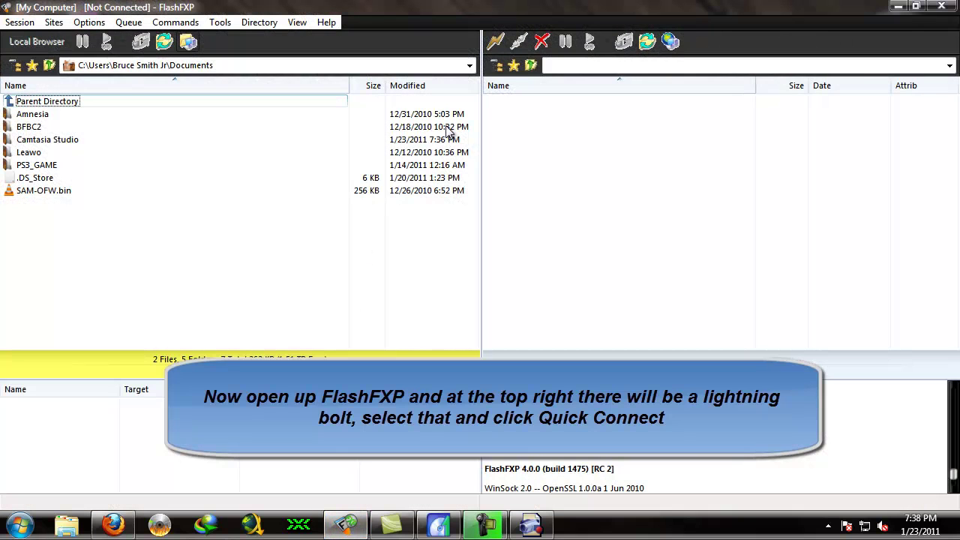
{"action": "left_click", "coordinate": [496, 42]}
{"action": "left_click", "coordinate": [525, 63]}
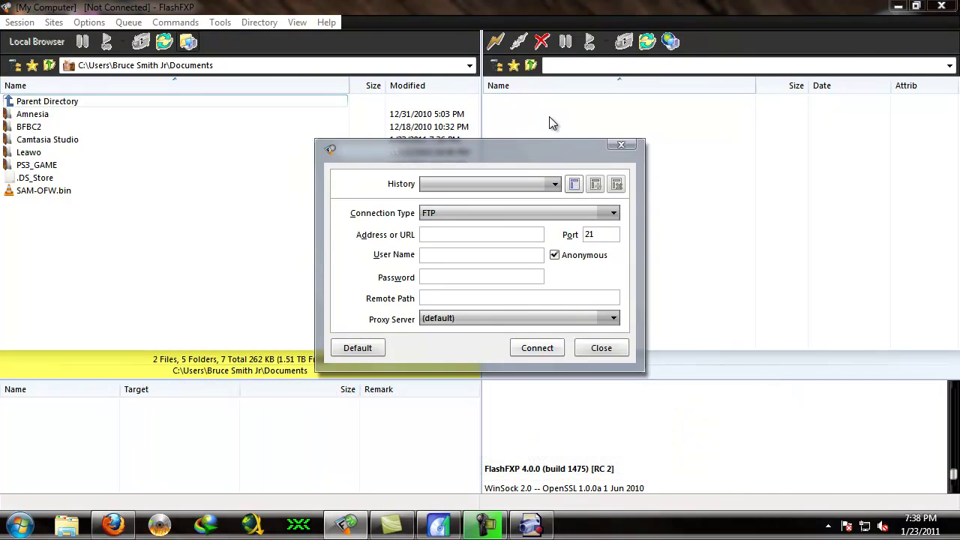
{"action": "type", "text": "192"}
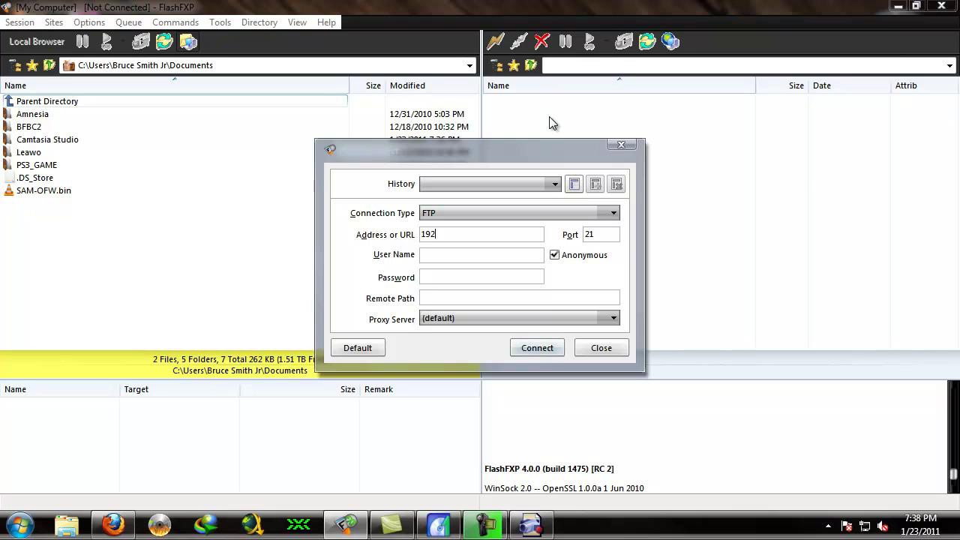
{"action": "type", "text": ".168.1.16"}
{"action": "left_click", "coordinate": [558, 348]}
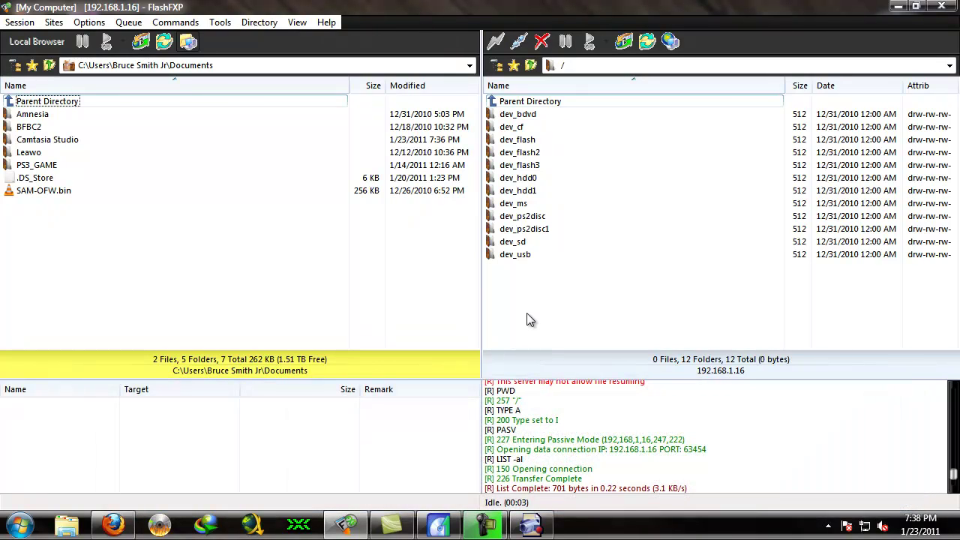
Step: Transfer the BLES-01040 folder from the local desktop to the remote folder //dev_hdd0/GAMEZ/
{"action": "double_click", "coordinate": [529, 182]}
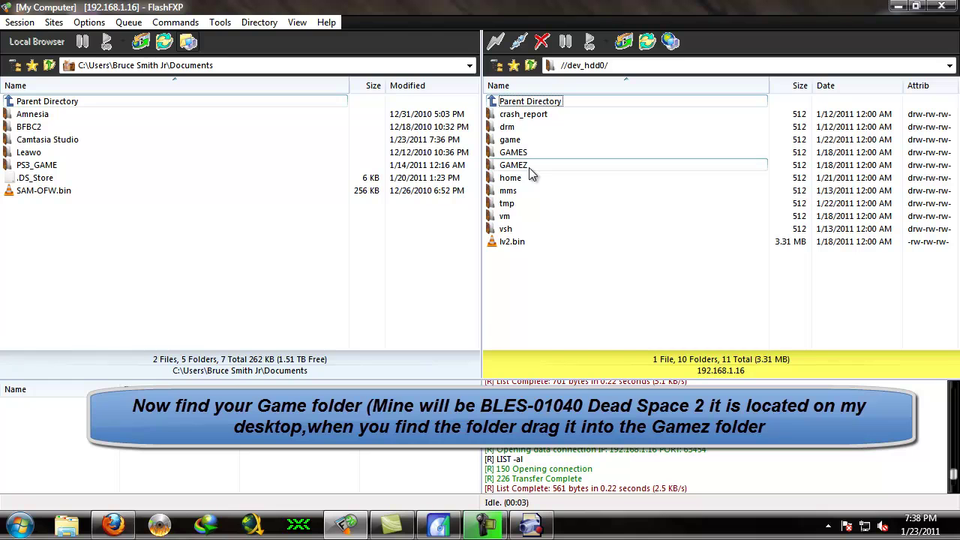
{"action": "double_click", "coordinate": [529, 168]}
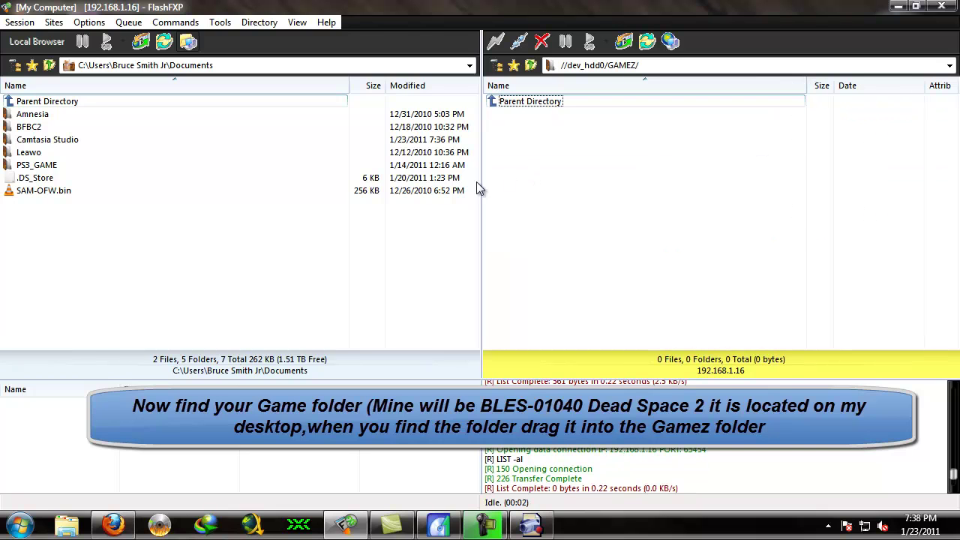
{"action": "left_click", "coordinate": [48, 66]}
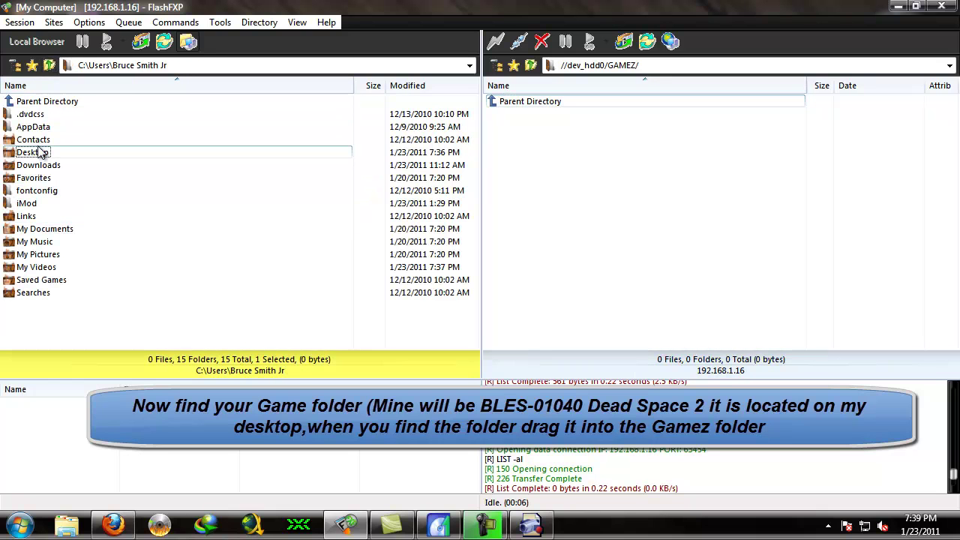
{"action": "double_click", "coordinate": [41, 152]}
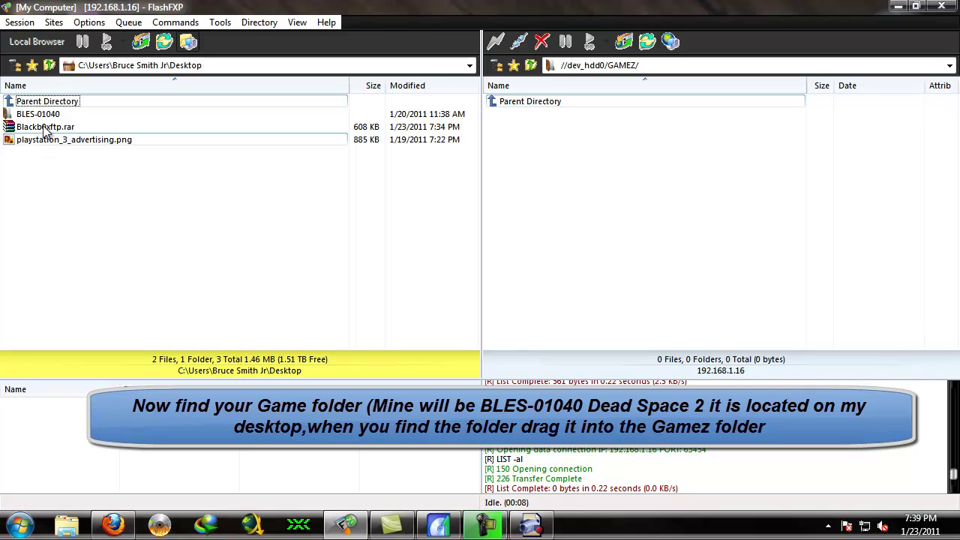
{"action": "left_click_drag", "start_coordinate": [47, 114], "coordinate": [560, 189]}
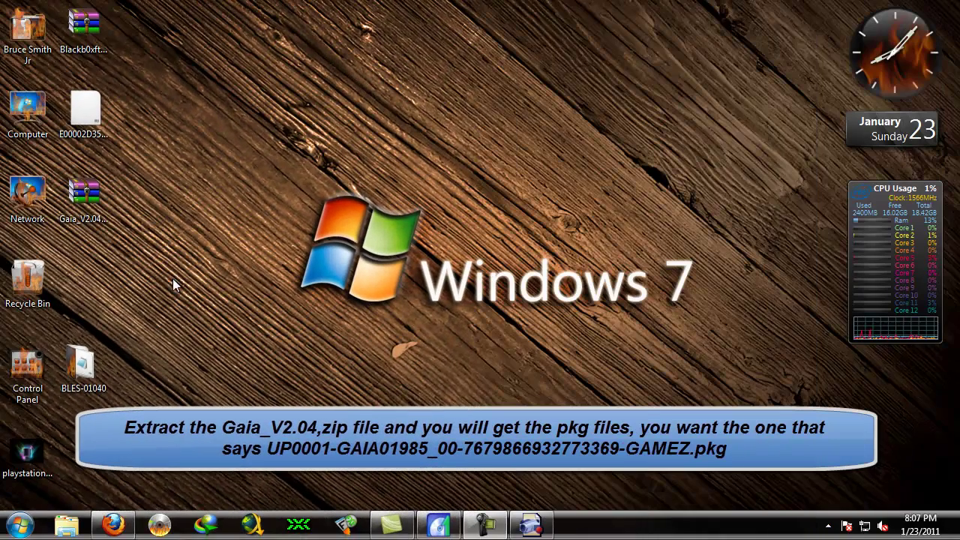
Step: Extract the Gaia_V2.04 archive directly to the desktop
{"action": "right_click", "coordinate": [80, 191]}
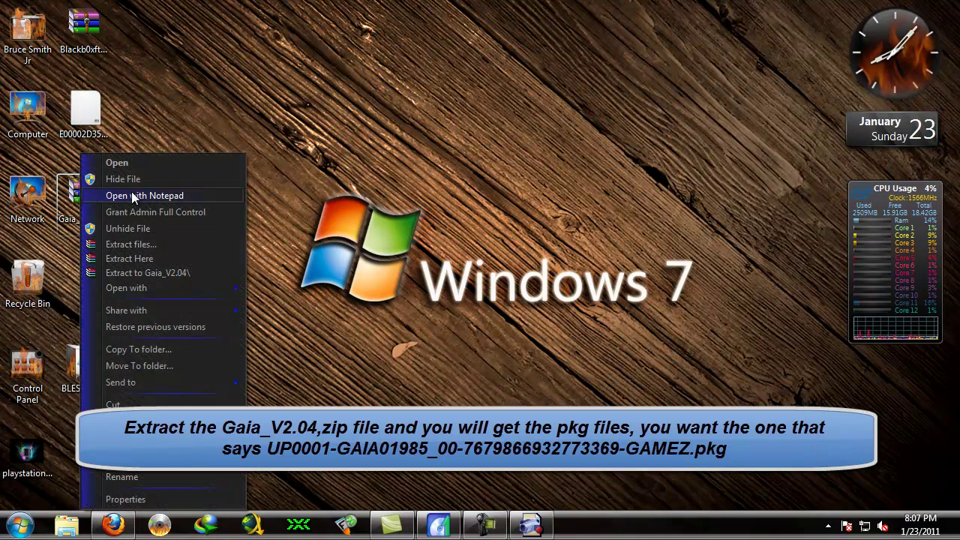
{"action": "left_click", "coordinate": [116, 243]}
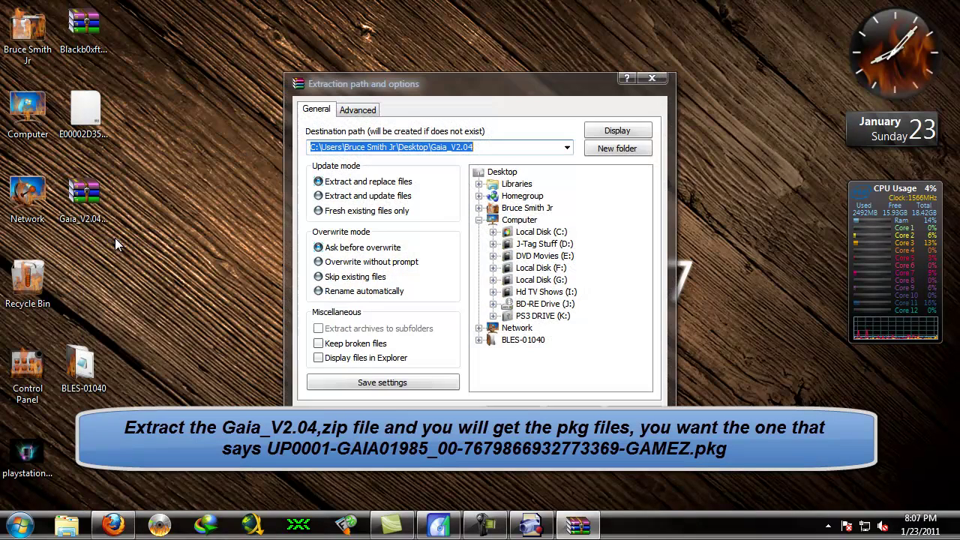
{"action": "left_click", "coordinate": [504, 173]}
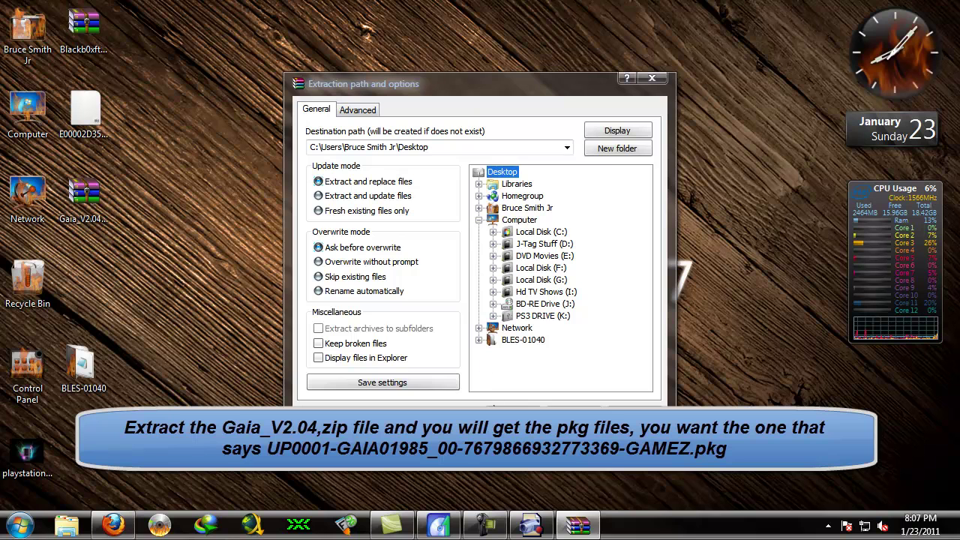
{"action": "left_click", "coordinate": [501, 417]}
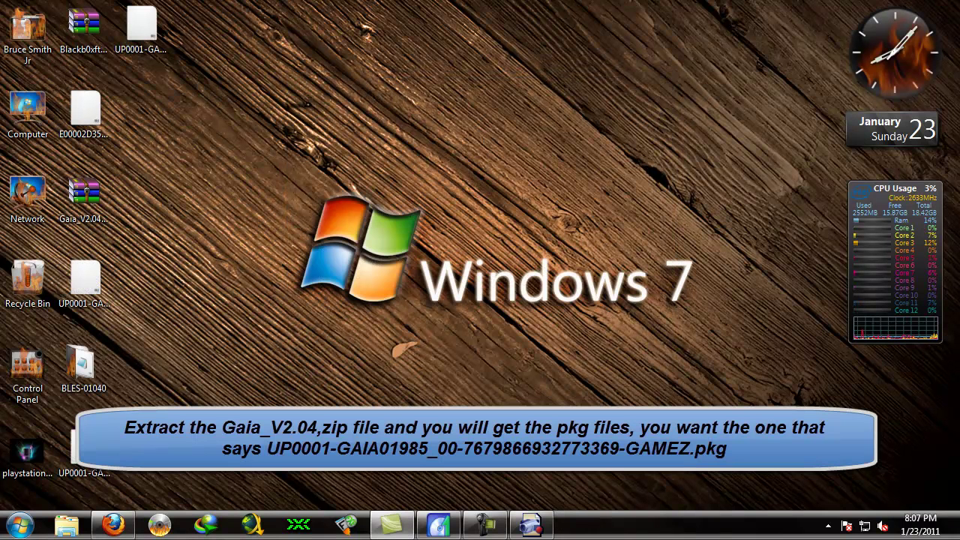
{"action": "left_click", "coordinate": [19, 525]}
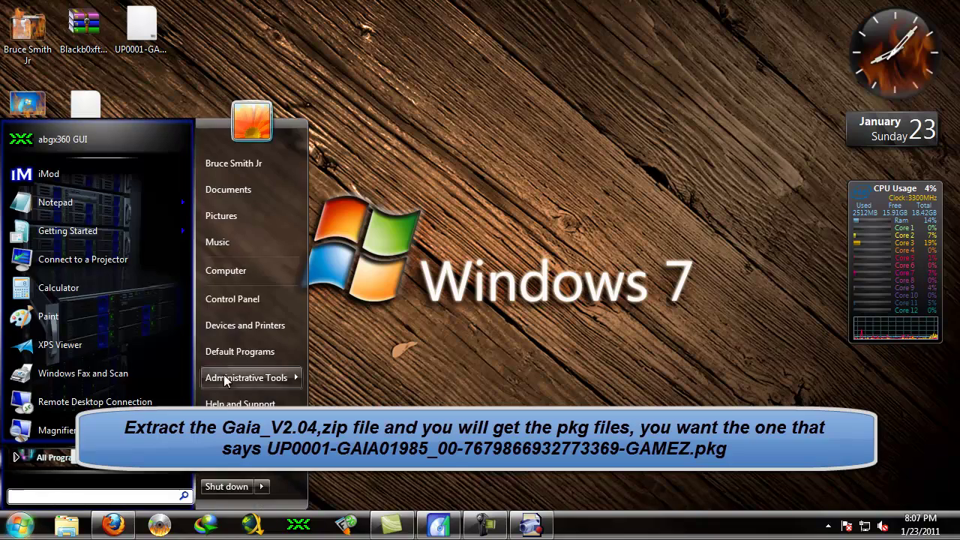
{"action": "left_click", "coordinate": [294, 281]}
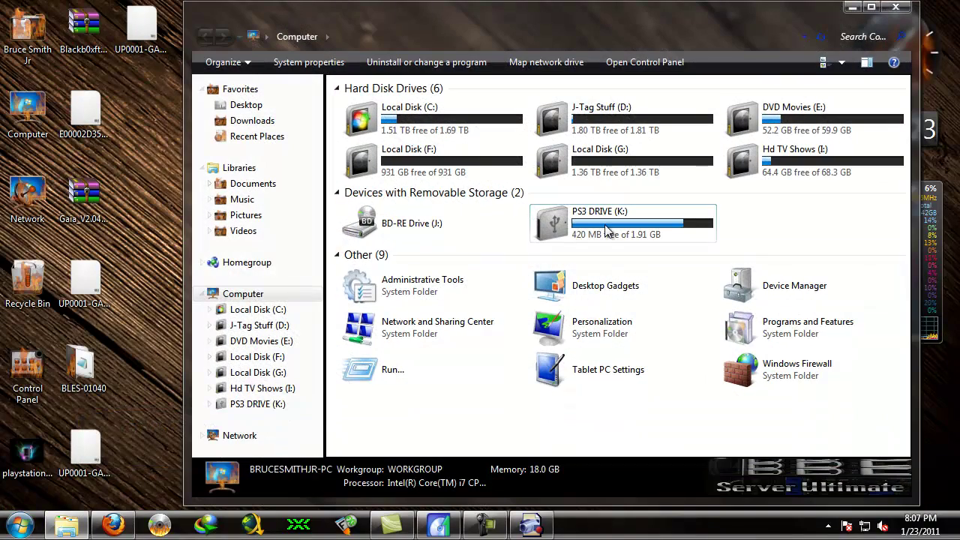
{"action": "double_click", "coordinate": [653, 234]}
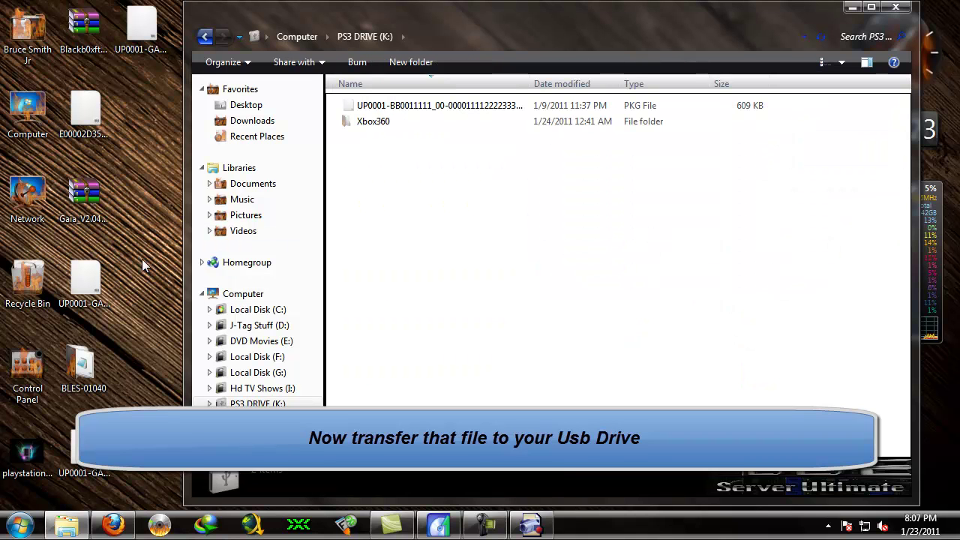
{"action": "left_click", "coordinate": [83, 281]}
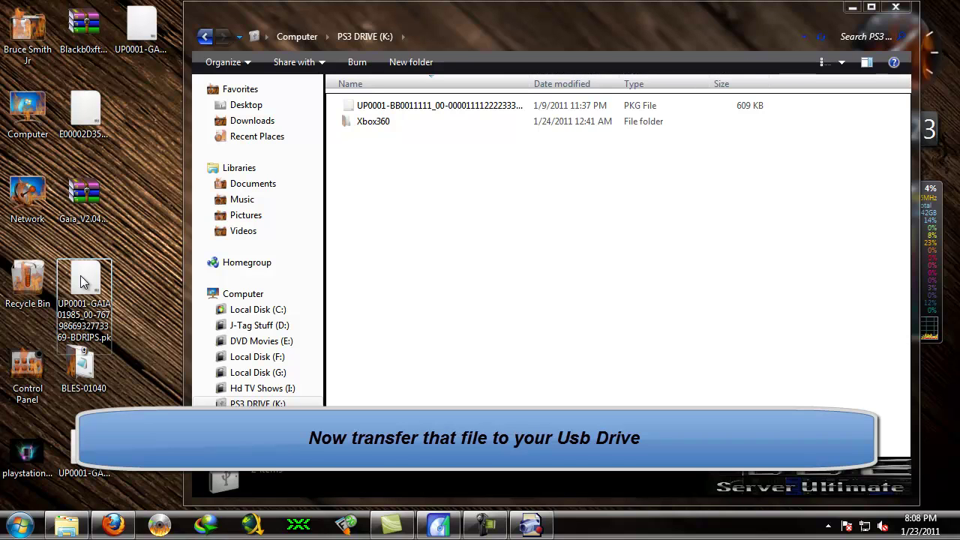
{"action": "left_click", "coordinate": [75, 451]}
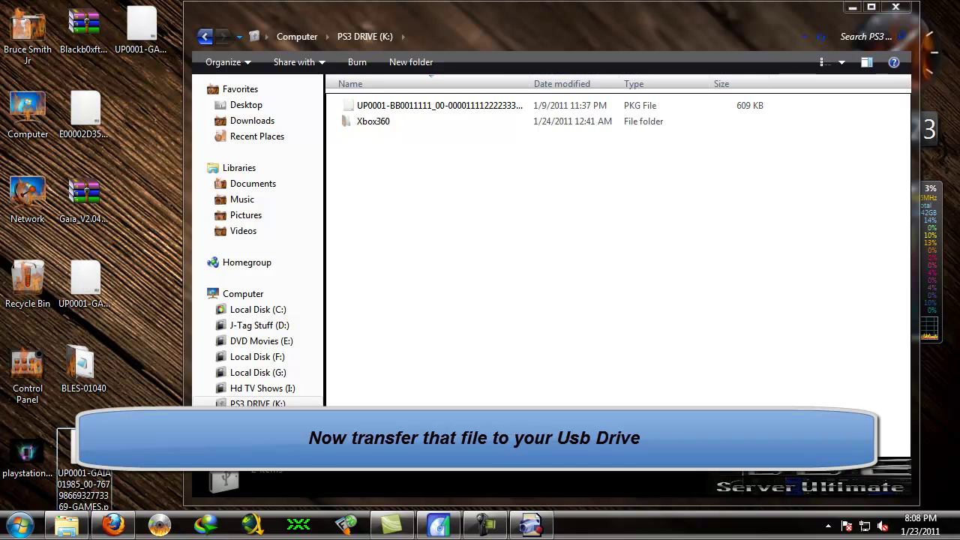
{"action": "left_click", "coordinate": [157, 32]}
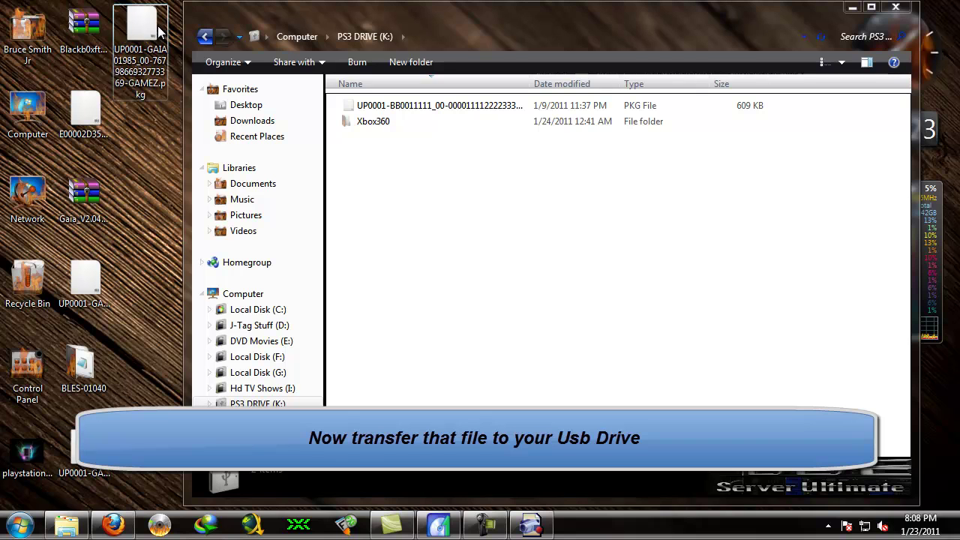
{"action": "left_click_drag", "start_coordinate": [158, 31], "coordinate": [383, 210]}
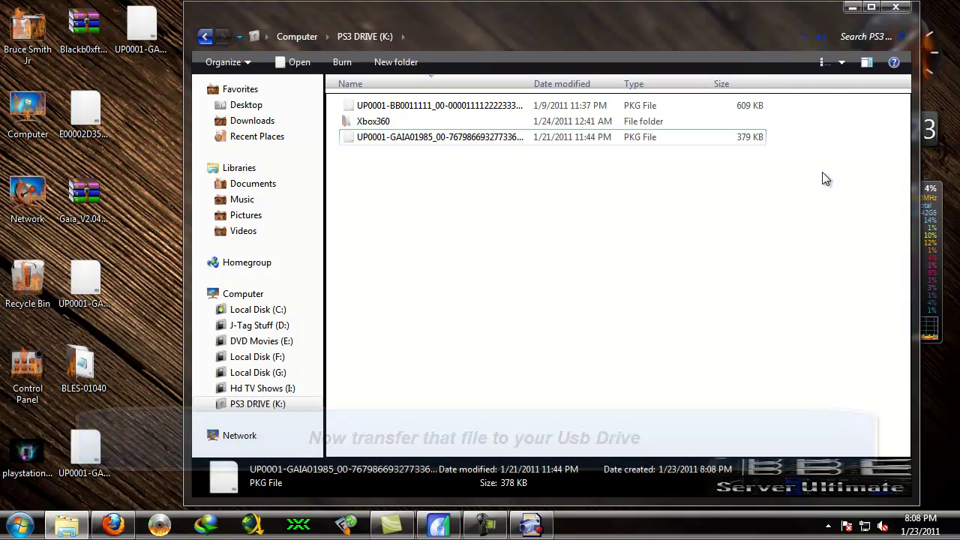
{"action": "left_click", "coordinate": [896, 6]}
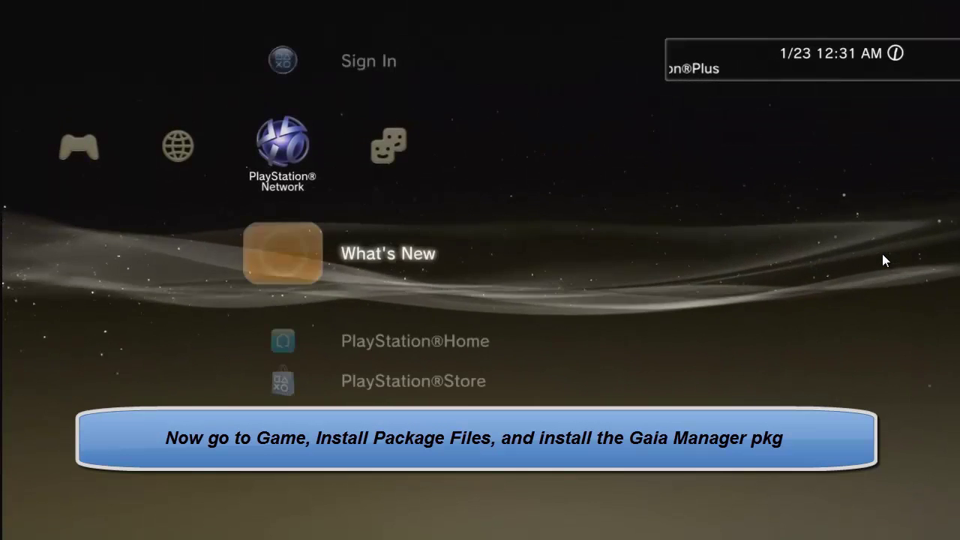
{"action": "key", "text": "Left"}
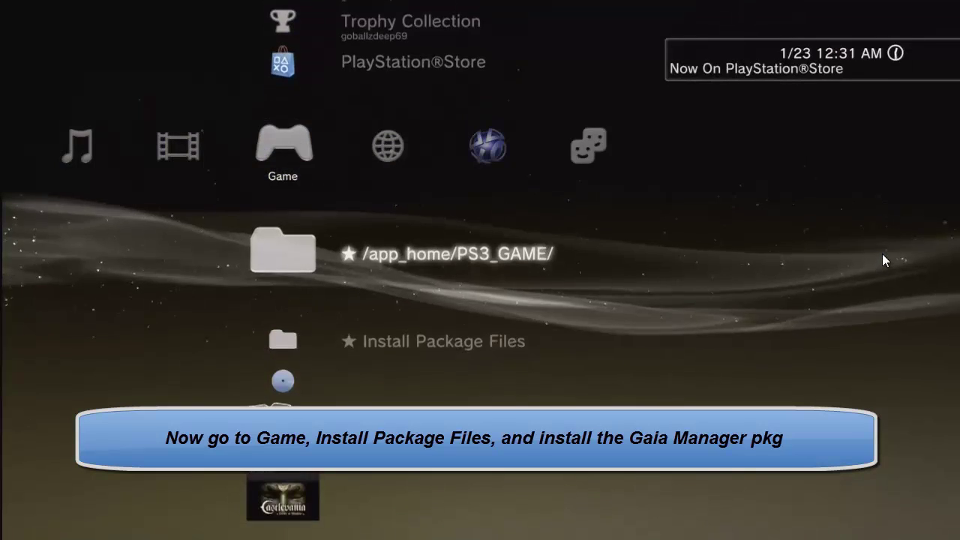
{"action": "key", "text": "Down"}
{"action": "key", "text": "Return"}
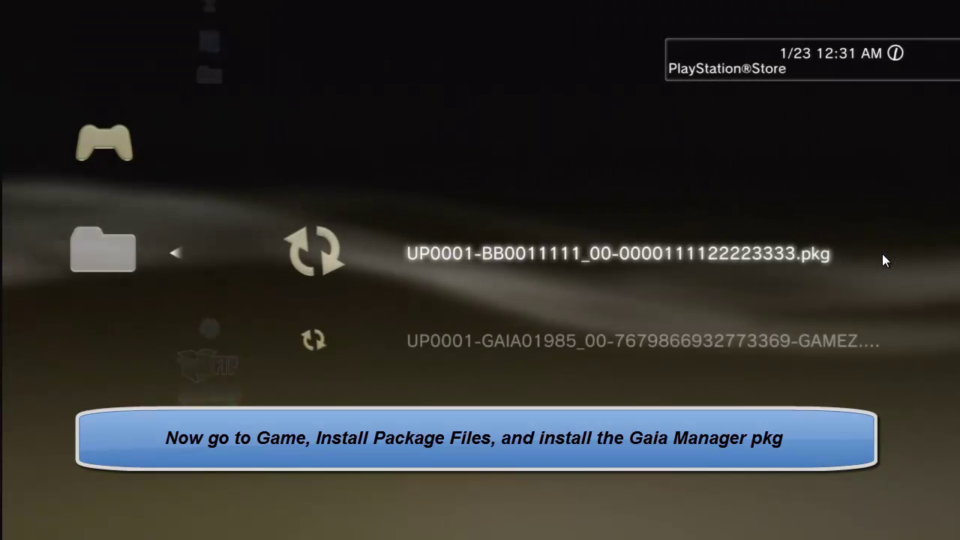
{"action": "key", "text": "Down"}
{"action": "key", "text": "Return"}
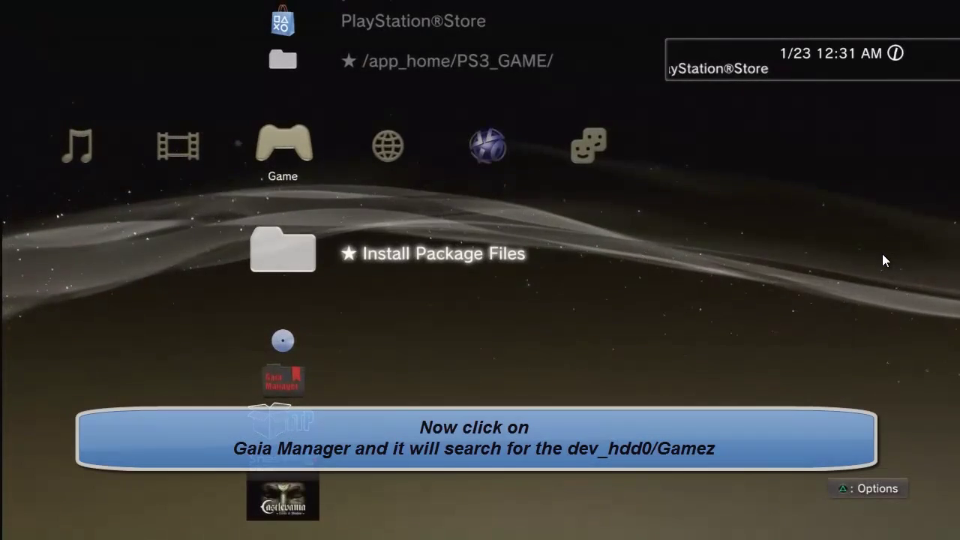
Step: Launch Gaia Manager and accept /dev_hdd0/GAMEZ as the new folder for games
{"action": "key", "text": "Down"}
{"action": "key", "text": "Down"}
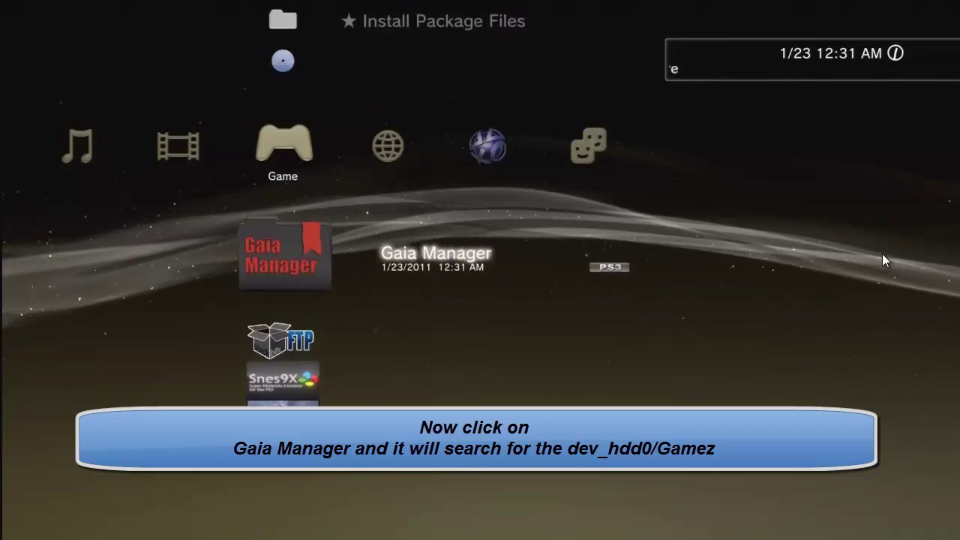
{"action": "key", "text": "Return"}
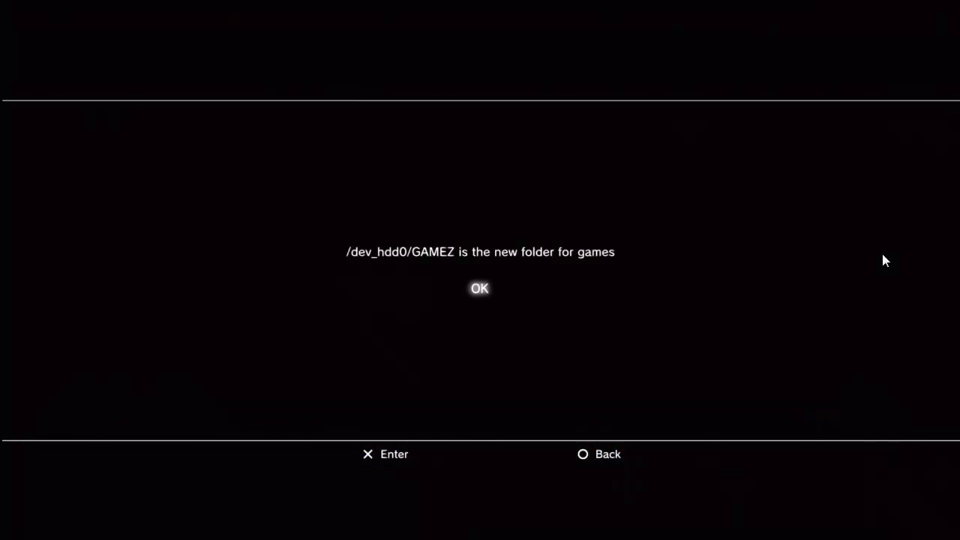
{"action": "key", "text": "Return"}
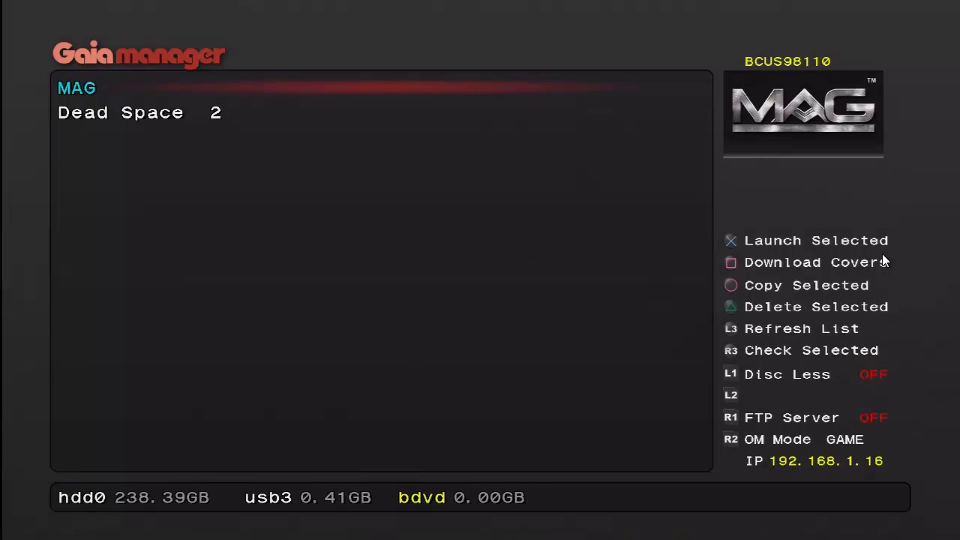
Step: Launch Dead Space 2 from the Gaia Manager game list and agree to try fixing permissions
{"action": "key", "text": "Down"}
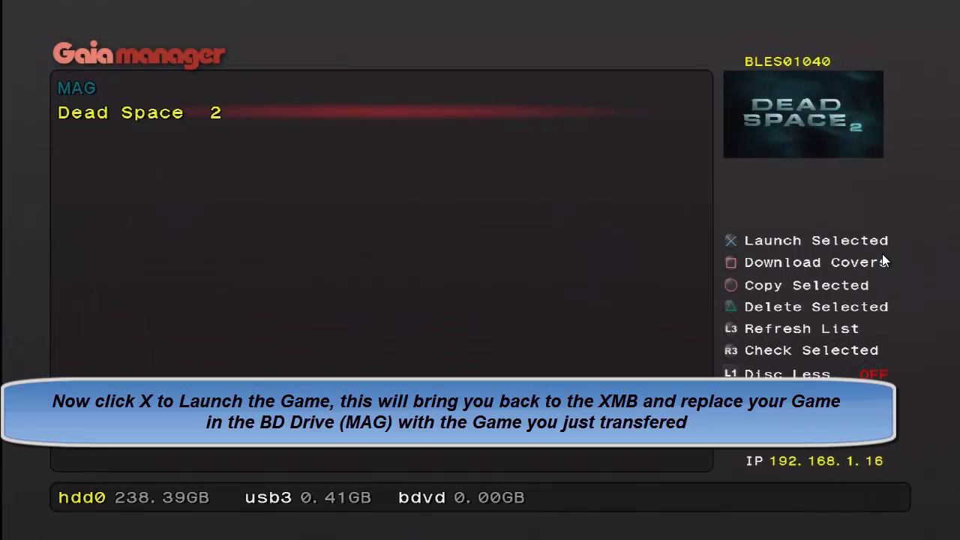
{"action": "key", "text": "Return"}
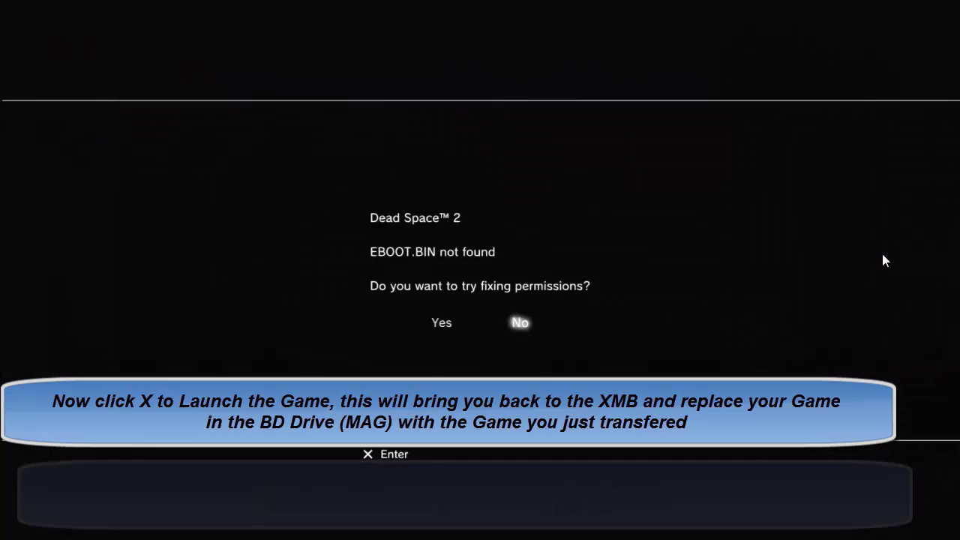
{"action": "key", "text": "Left"}
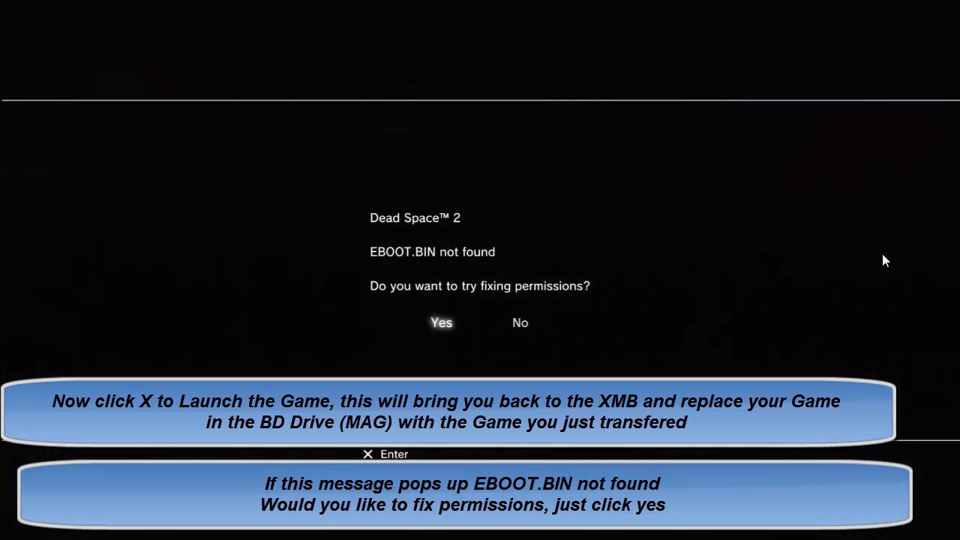
{"action": "key", "text": "Return"}
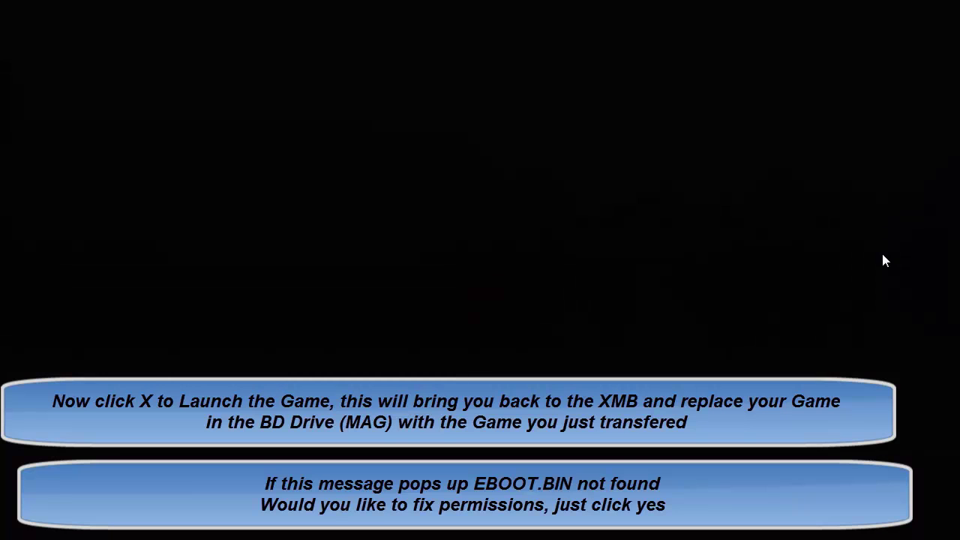